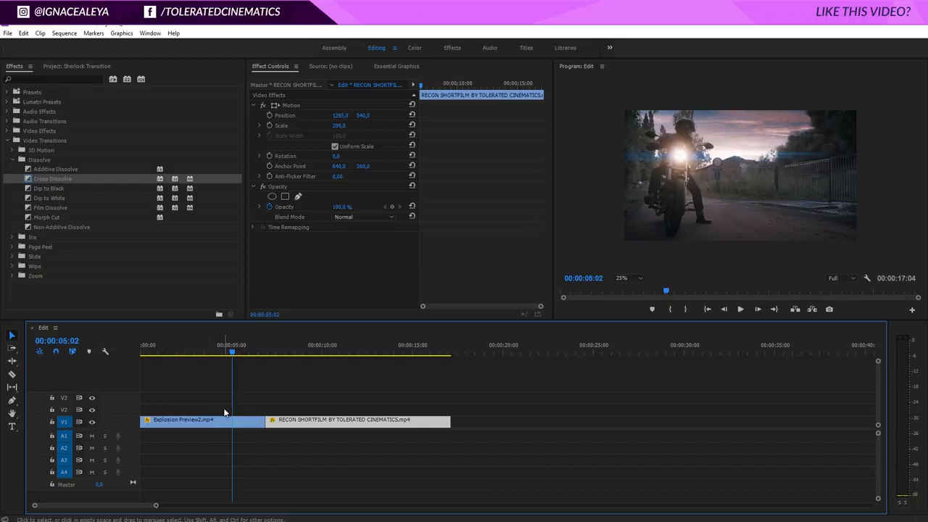
# - Move the RECON SHORTFILM clip from track V1 up to track V3
pyautogui.click(280, 350)
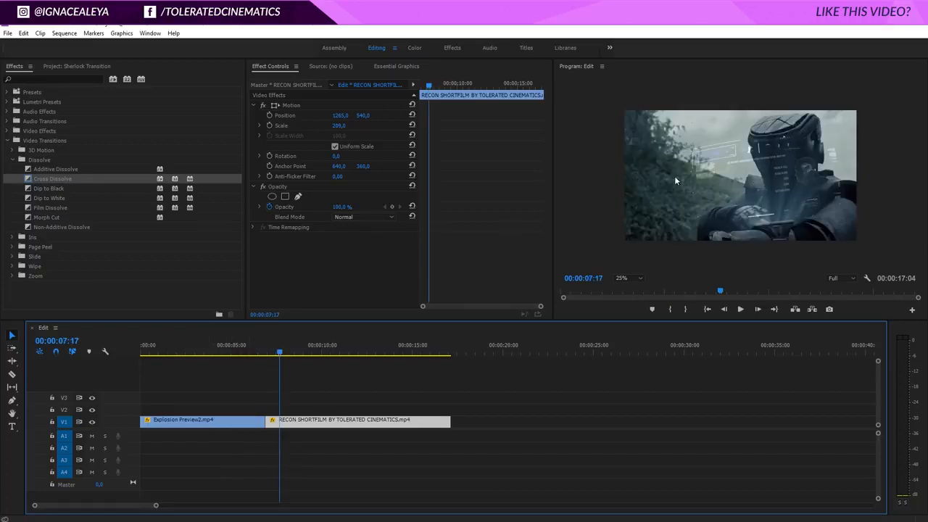
pyautogui.moveTo(280, 351)
pyautogui.mouseDown()
pyautogui.moveTo(326, 350)
pyautogui.moveTo(295, 354)
pyautogui.mouseUp()
pyautogui.click(229, 423)
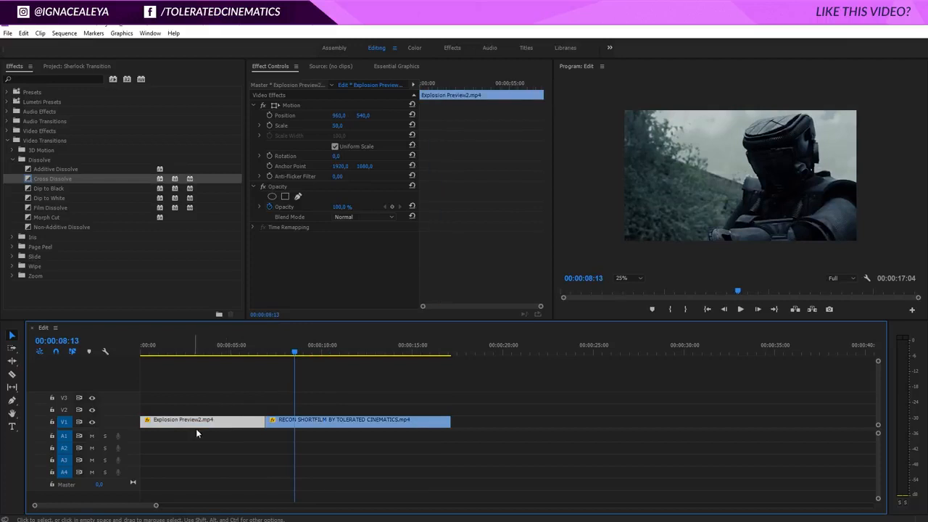
pyautogui.moveTo(295, 425); pyautogui.dragTo(298, 393)
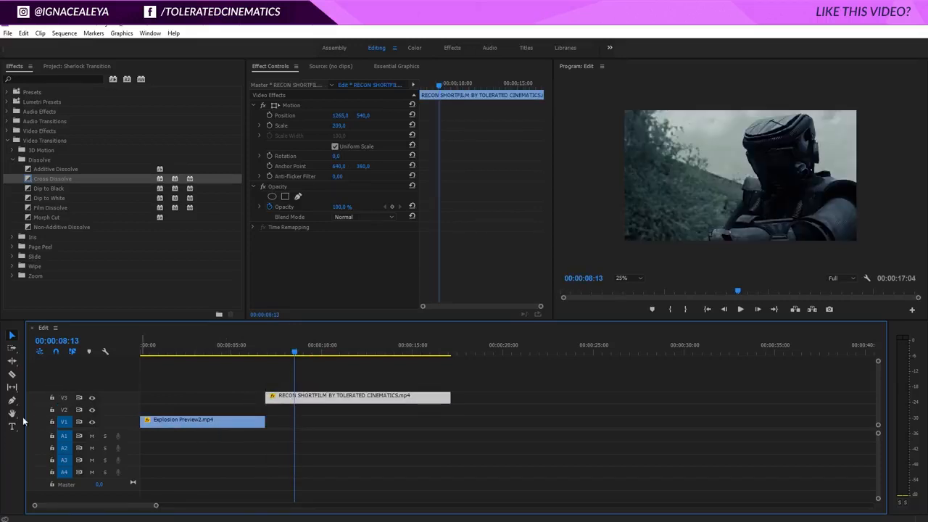
# - Duplicate the Explosion Preview2 clip onto V2 with a shortened end, and start the trimmed RECON clip on V3 exactly where that copy ends
pyautogui.click(221, 423)
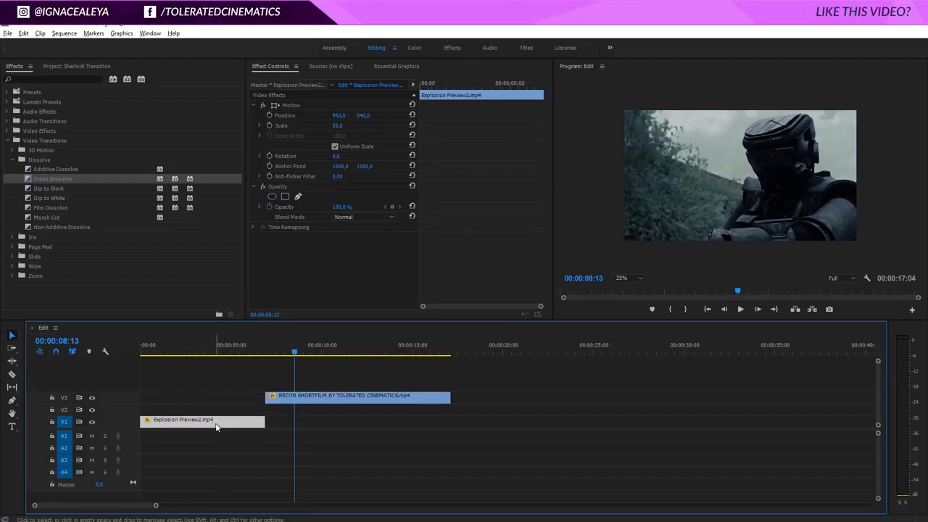
pyautogui.moveTo(220, 426); pyautogui.dragTo(282, 400)
pyautogui.click(223, 420)
pyautogui.click(279, 400)
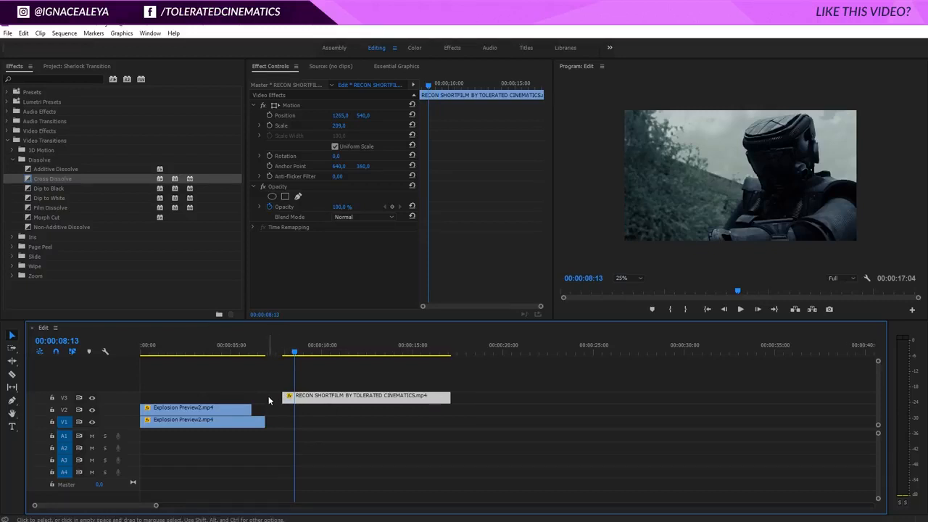
pyautogui.moveTo(294, 399); pyautogui.dragTo(268, 405)
# - At 00:00:06:13, draw a closed free-form opacity mask around the helmeted figure on the RECON clip, extending beyond the frame edges
pyautogui.click(266, 354)
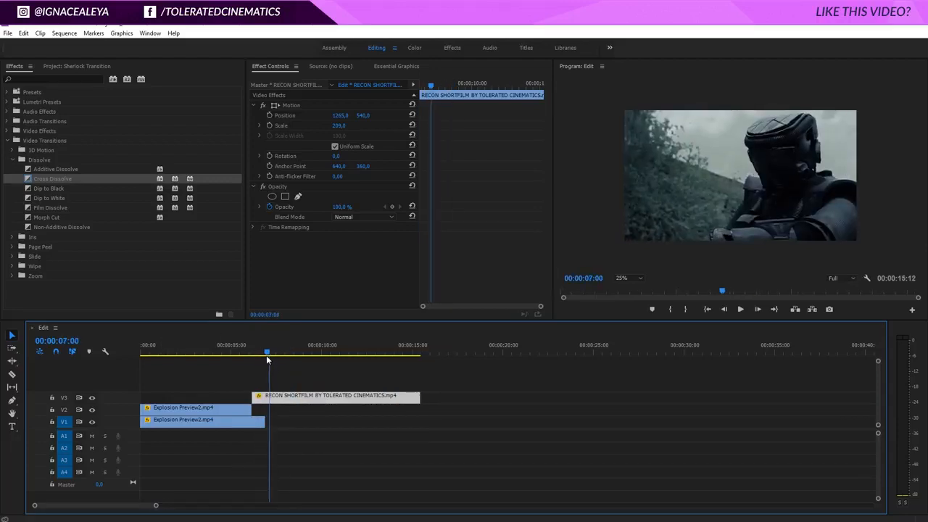
pyautogui.click(259, 355)
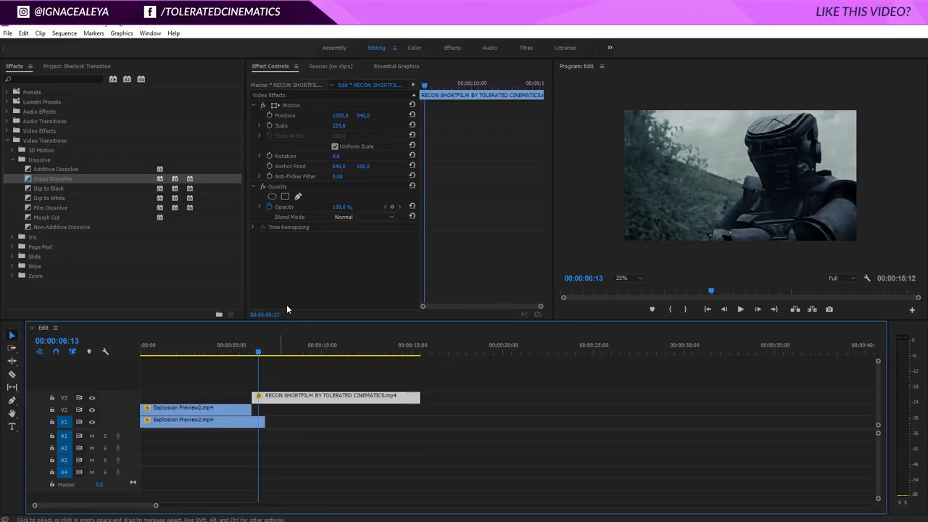
pyautogui.click(284, 188)
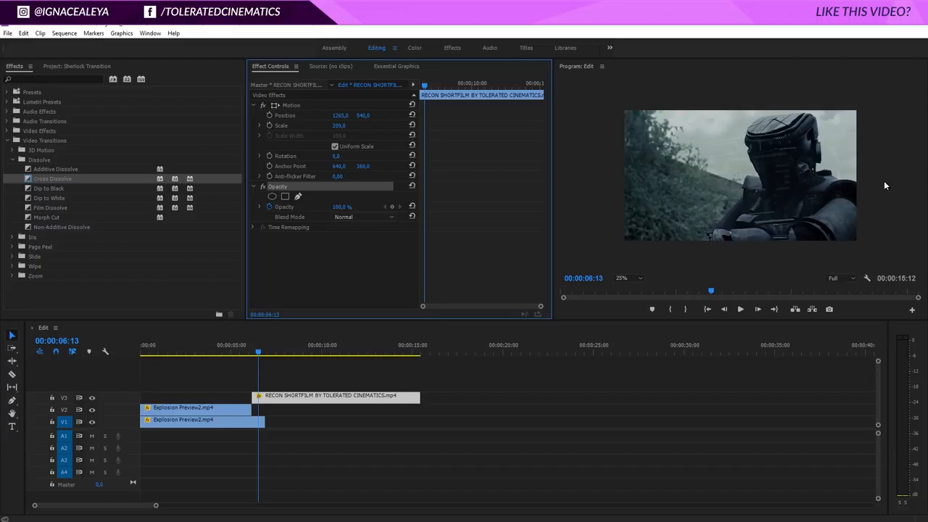
pyautogui.click(623, 277)
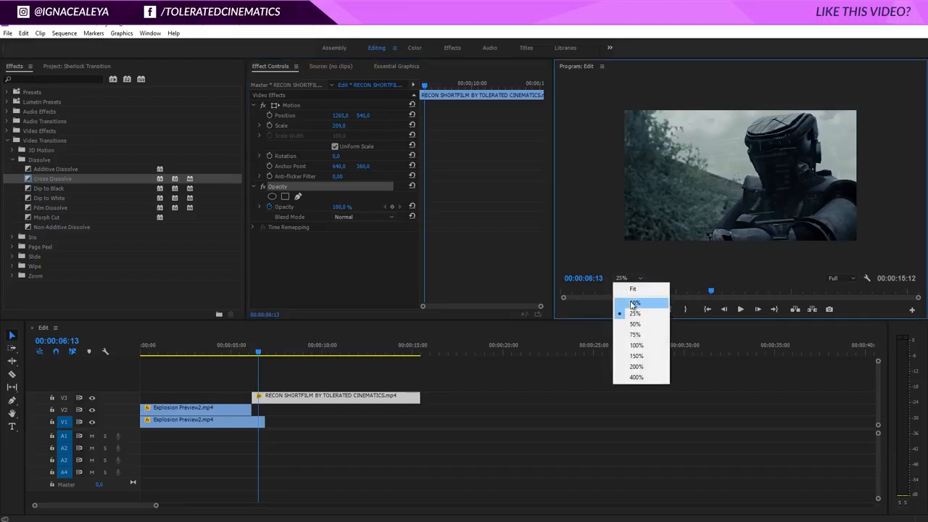
pyautogui.click(633, 303)
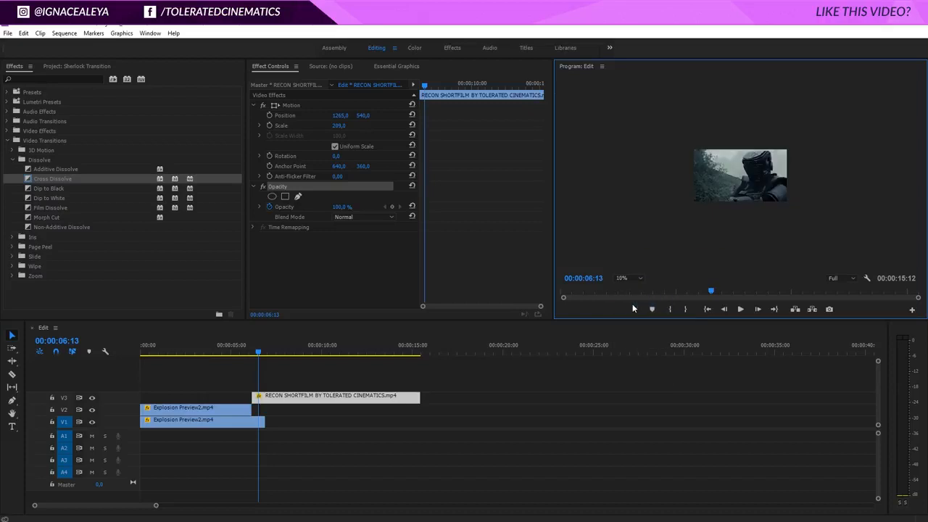
pyautogui.click(276, 184)
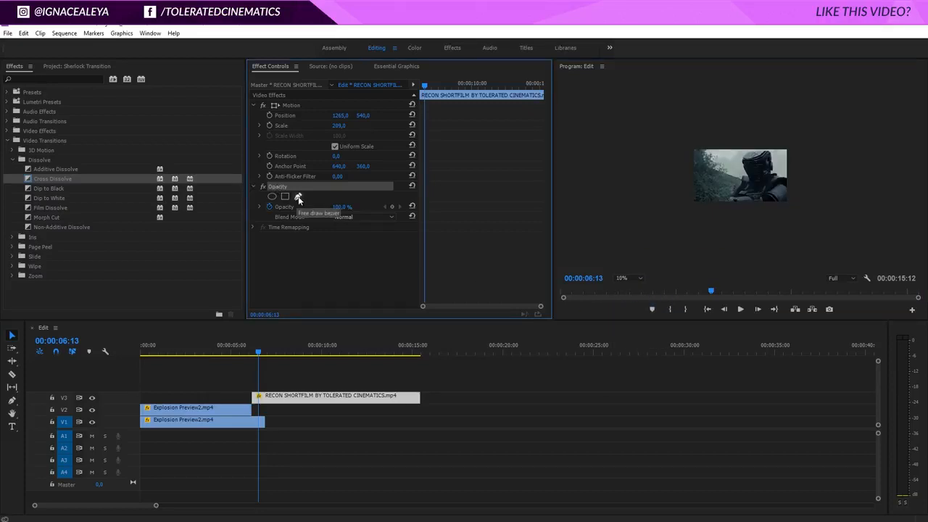
pyautogui.click(298, 198)
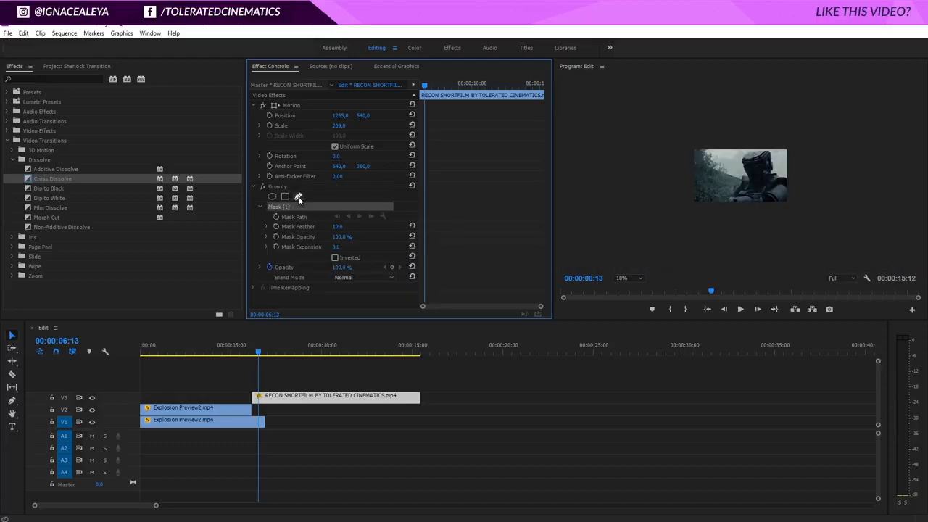
pyautogui.click(754, 121)
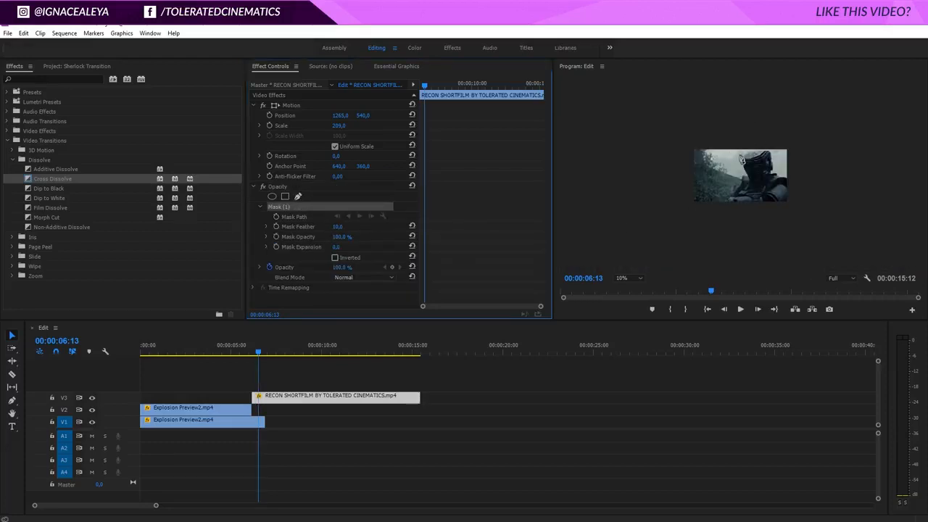
pyautogui.click(737, 158)
pyautogui.click(742, 177)
pyautogui.click(716, 208)
pyautogui.click(718, 238)
pyautogui.click(833, 244)
pyautogui.click(826, 119)
pyautogui.click(755, 123)
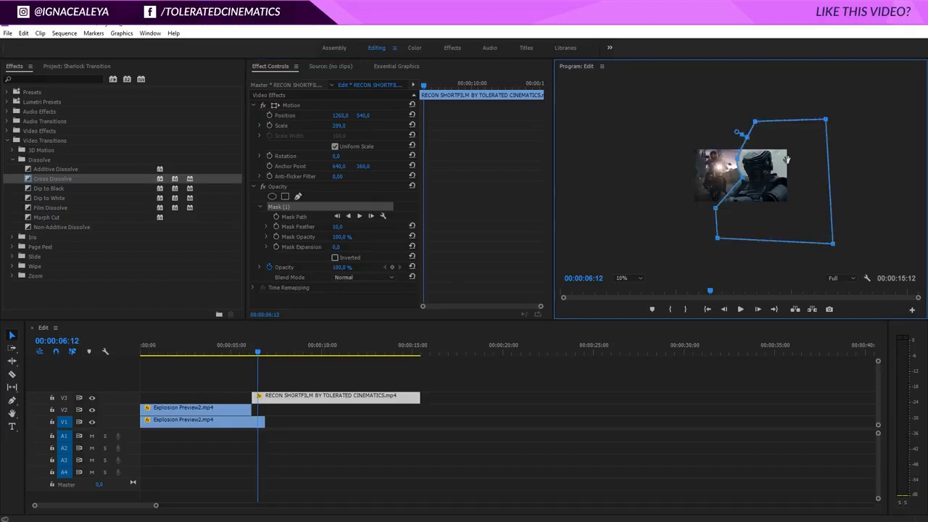
# - Soften the RECON clip's mask with a feather of 130 and an expansion of 70
pyautogui.moveTo(334, 227); pyautogui.dragTo(388, 231)
pyautogui.click(629, 281)
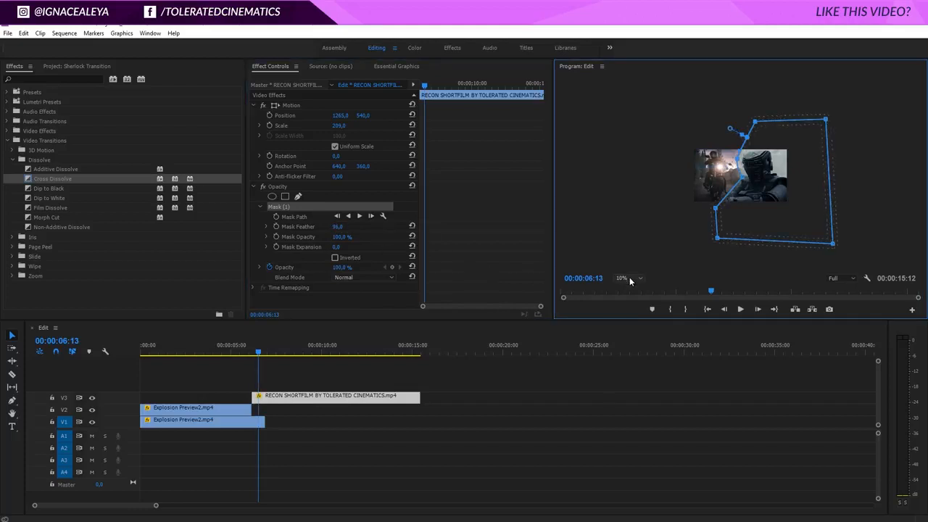
pyautogui.click(629, 281)
pyautogui.click(635, 313)
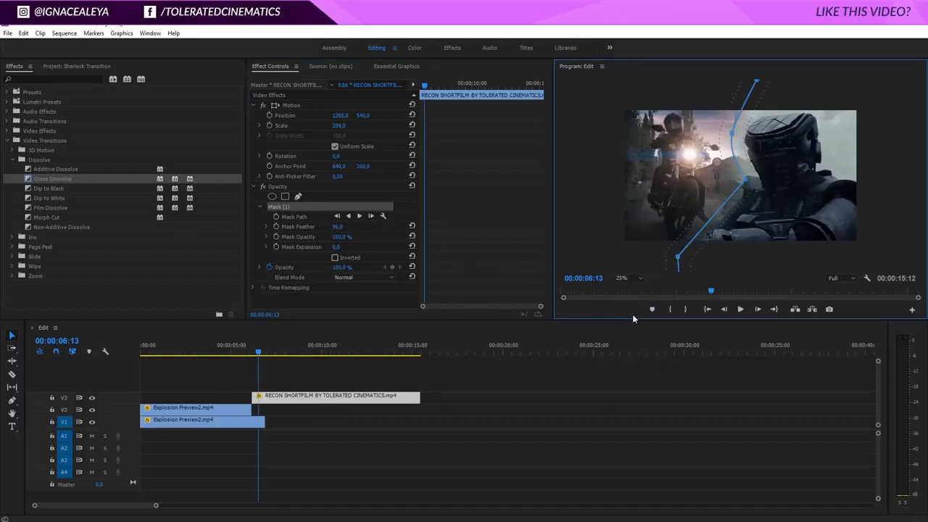
pyautogui.moveTo(343, 227); pyautogui.dragTo(396, 237)
pyautogui.moveTo(340, 249); pyautogui.dragTo(297, 228)
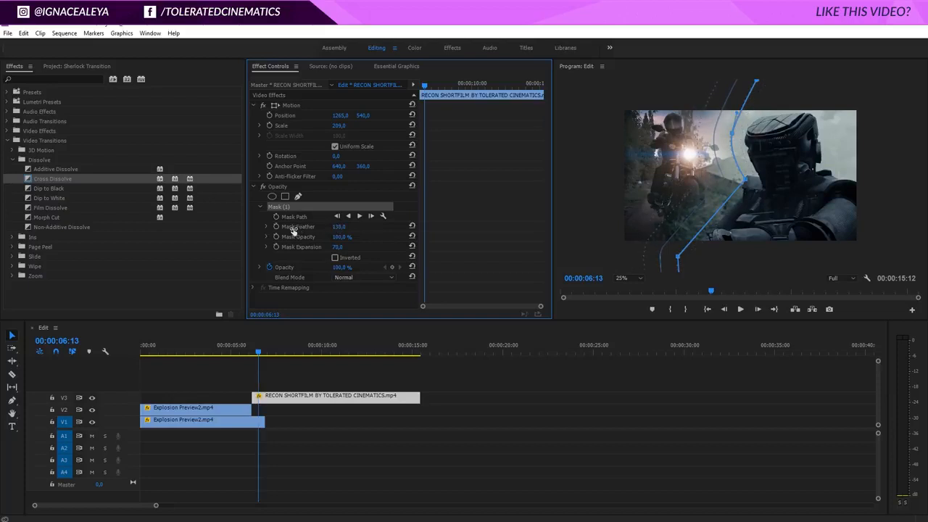
pyautogui.click(431, 377)
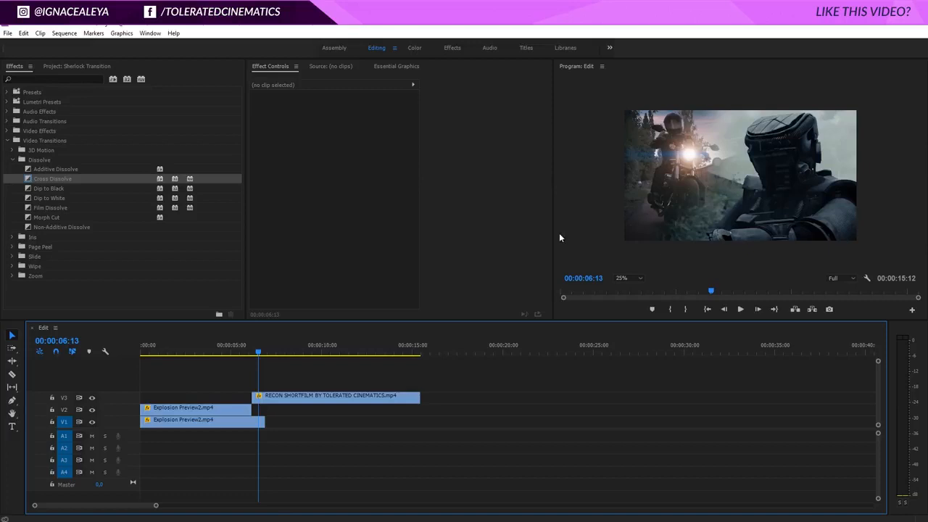
# - Extend the end of the Explosion Preview2 clip on V1 to about the 8-second mark and play through the masked overlap
pyautogui.click(288, 401)
pyautogui.moveTo(255, 356); pyautogui.dragTo(241, 356)
pyautogui.click(266, 361)
pyautogui.press('space')
pyautogui.press('space')
pyautogui.click(258, 422)
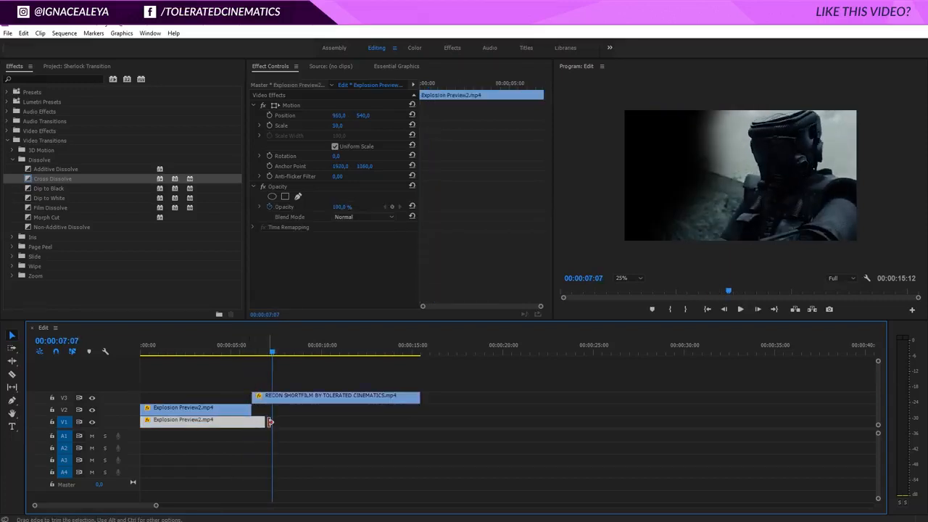
pyautogui.moveTo(295, 421); pyautogui.dragTo(323, 423)
pyautogui.moveTo(265, 350); pyautogui.dragTo(271, 350)
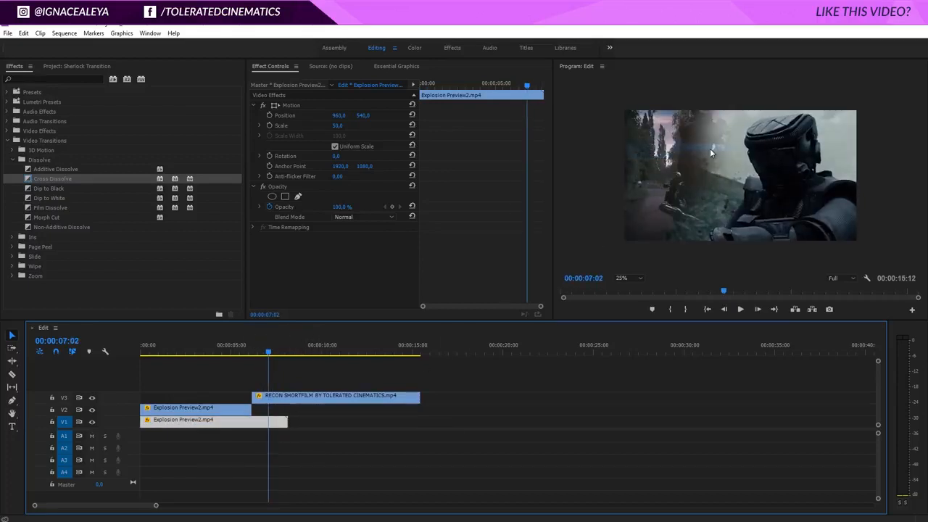
pyautogui.moveTo(268, 352); pyautogui.dragTo(240, 353)
pyautogui.press('space')
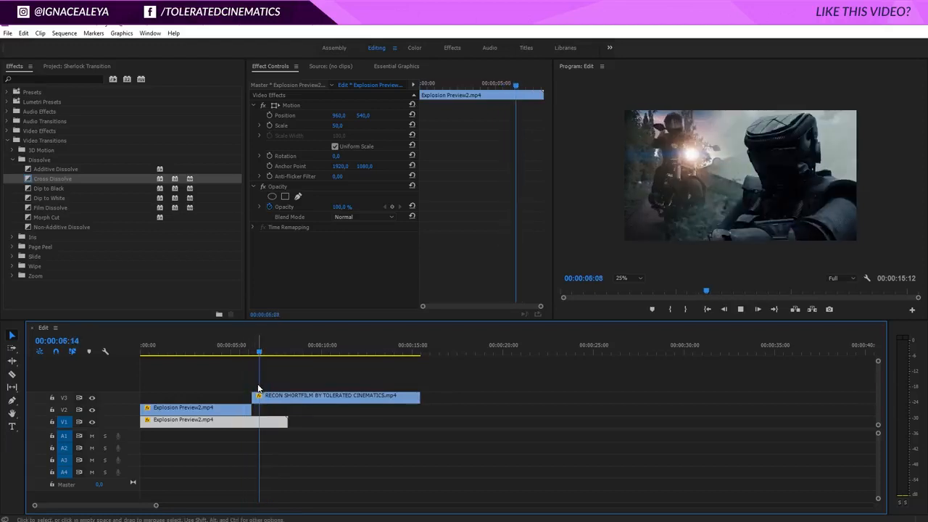
pyautogui.press('space')
# - Move the masked RECON clip down to V2 and apply a Cross Dissolve at its cut with the Explosion Preview2 clip
pyautogui.click(270, 407)
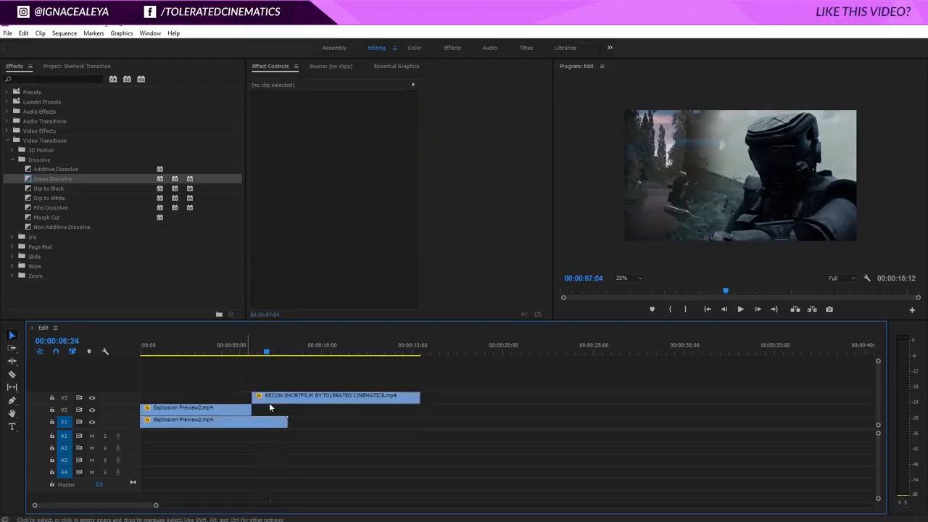
pyautogui.moveTo(279, 398); pyautogui.dragTo(279, 407)
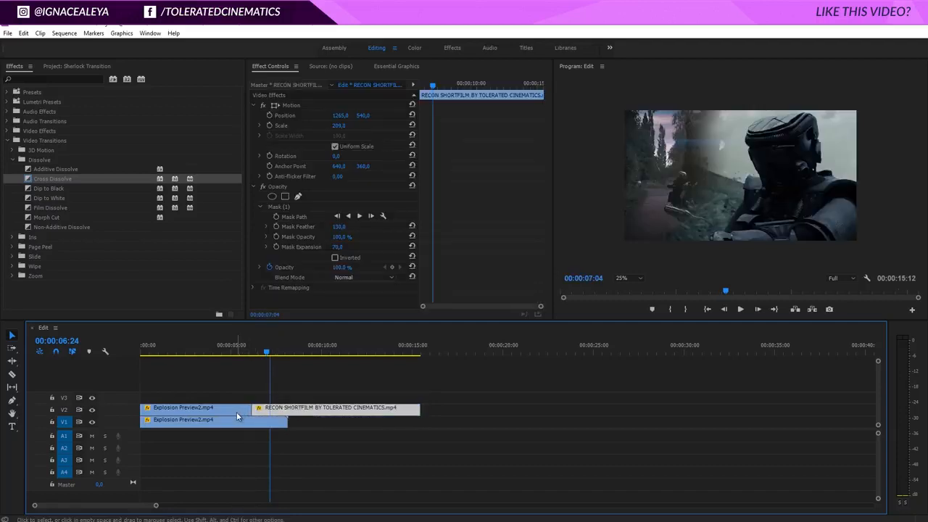
pyautogui.click(236, 411)
pyautogui.click(243, 347)
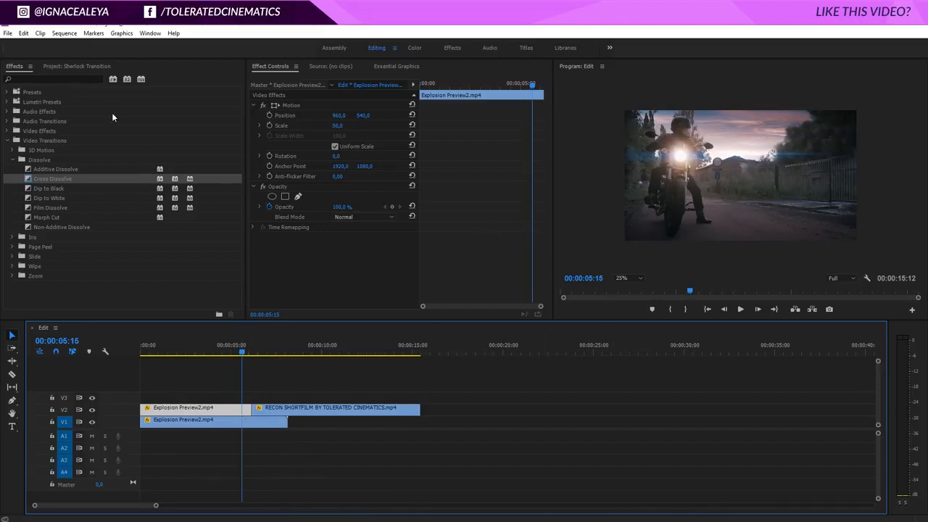
pyautogui.click(15, 67)
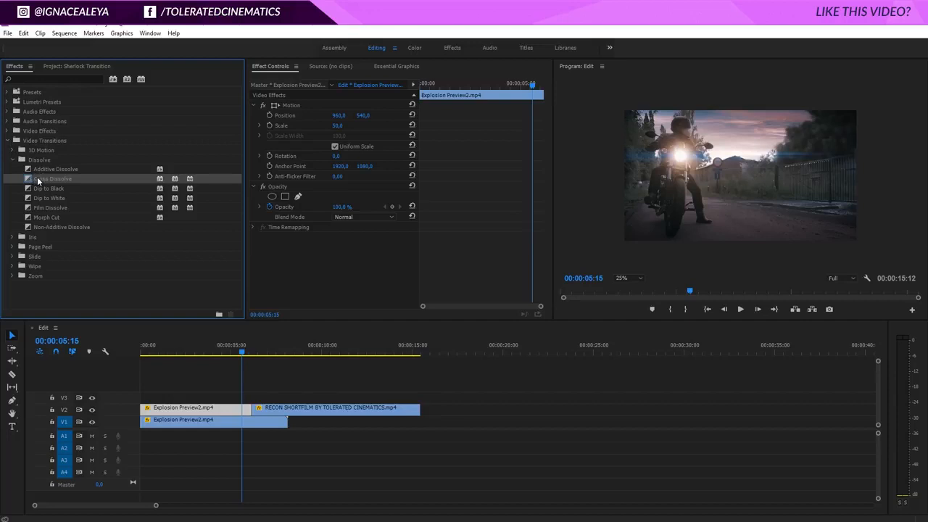
pyautogui.moveTo(94, 179); pyautogui.dragTo(253, 410)
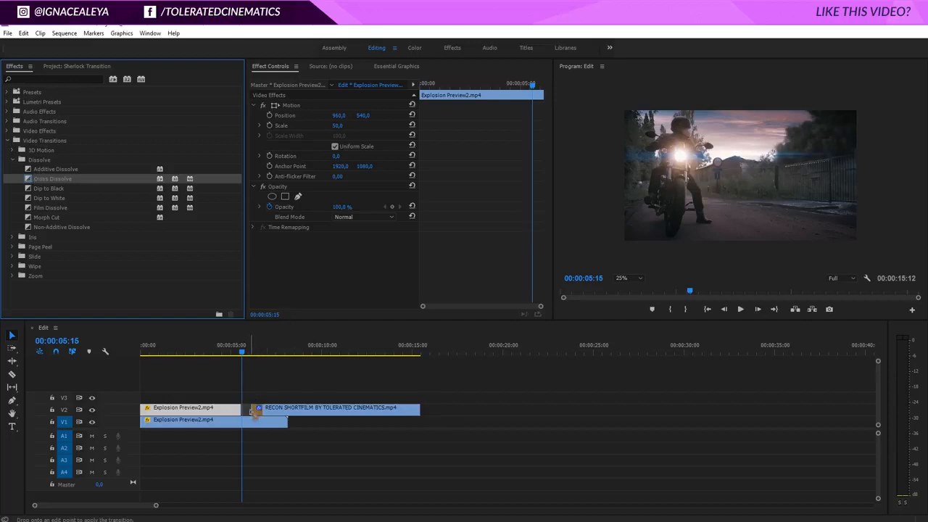
pyautogui.click(238, 350)
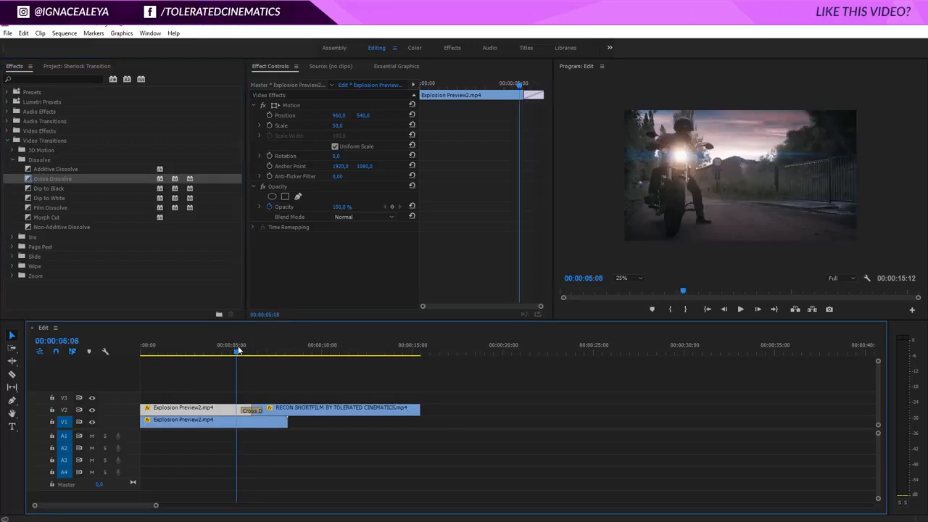
pyautogui.moveTo(237, 350); pyautogui.dragTo(264, 357)
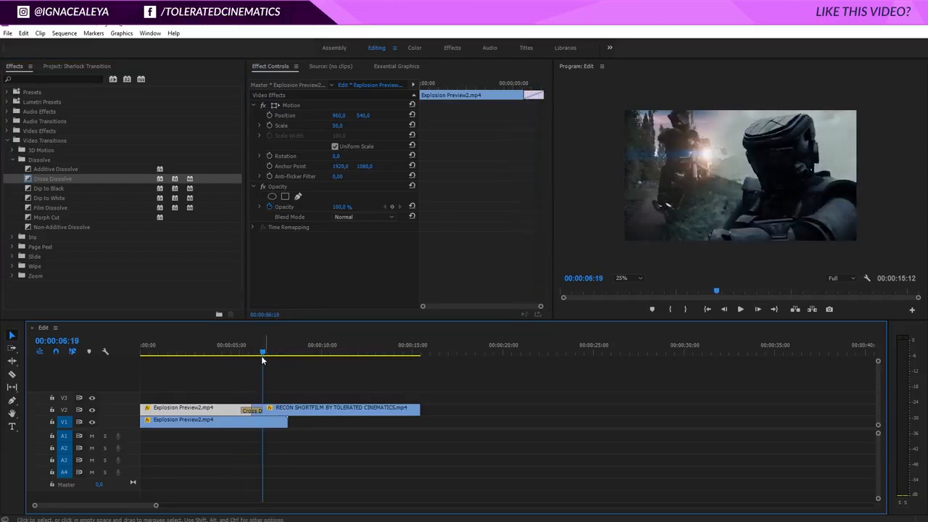
pyautogui.moveTo(263, 353); pyautogui.dragTo(270, 354)
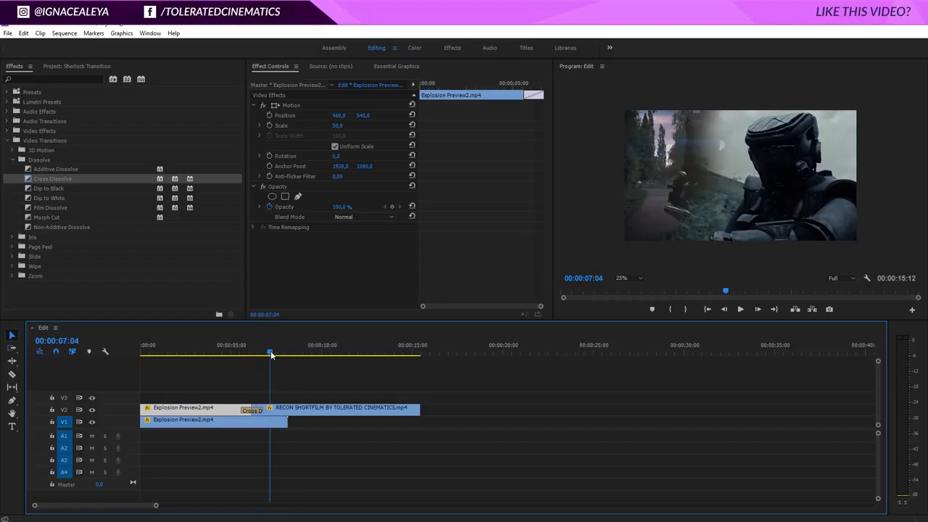
# - Duplicate the masked RECON clip from V2 onto V3 and trim about 00:00:01:06 off the copy's start
pyautogui.click(321, 408)
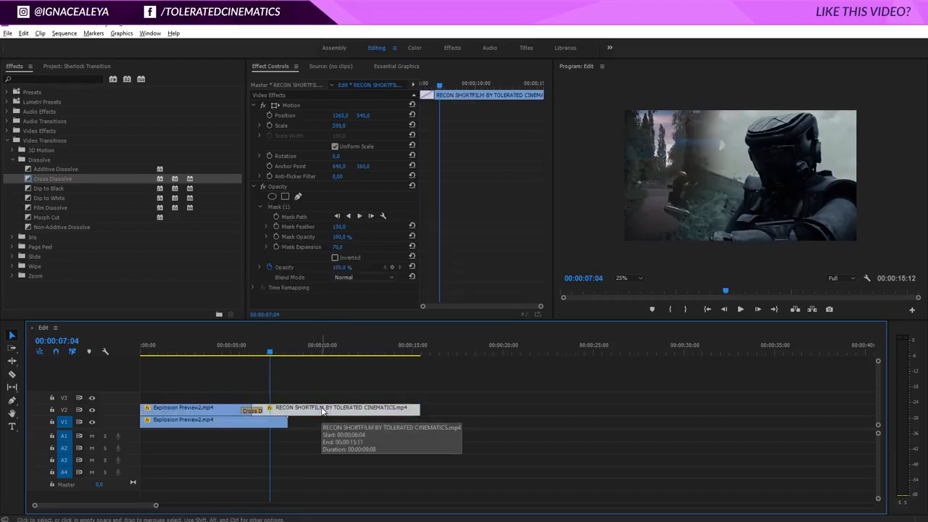
pyautogui.moveTo(324, 411); pyautogui.dragTo(323, 399)
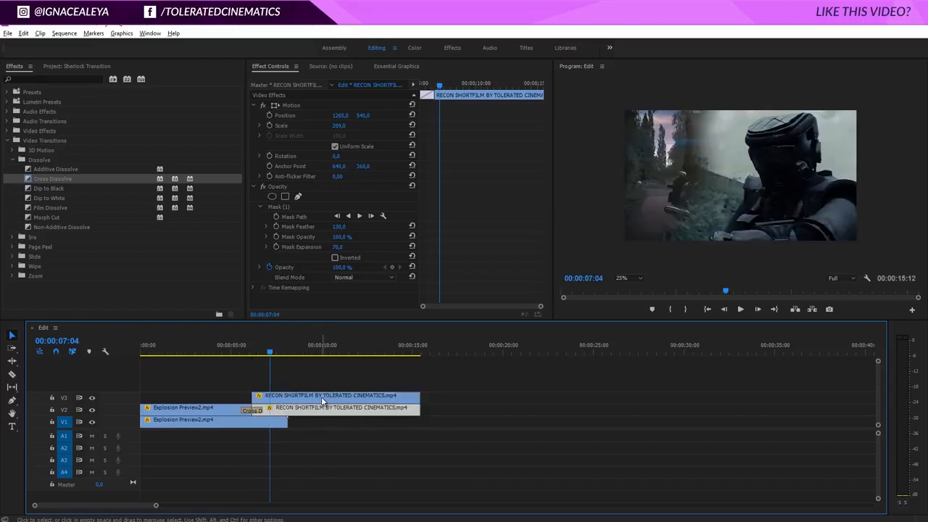
pyautogui.moveTo(253, 398); pyautogui.dragTo(276, 395)
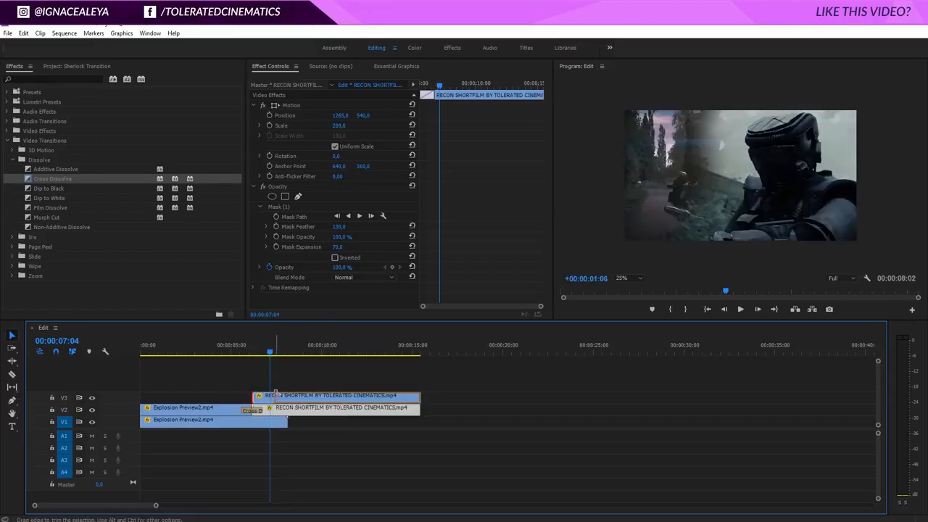
pyautogui.moveTo(271, 353); pyautogui.dragTo(277, 354)
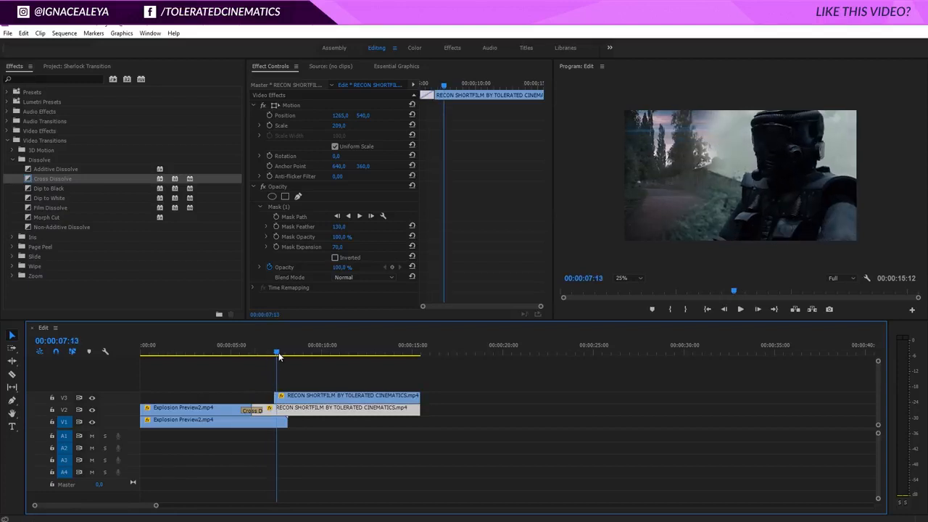
# - Delete the opacity mask from the RECON clip copy on V3
pyautogui.click(302, 397)
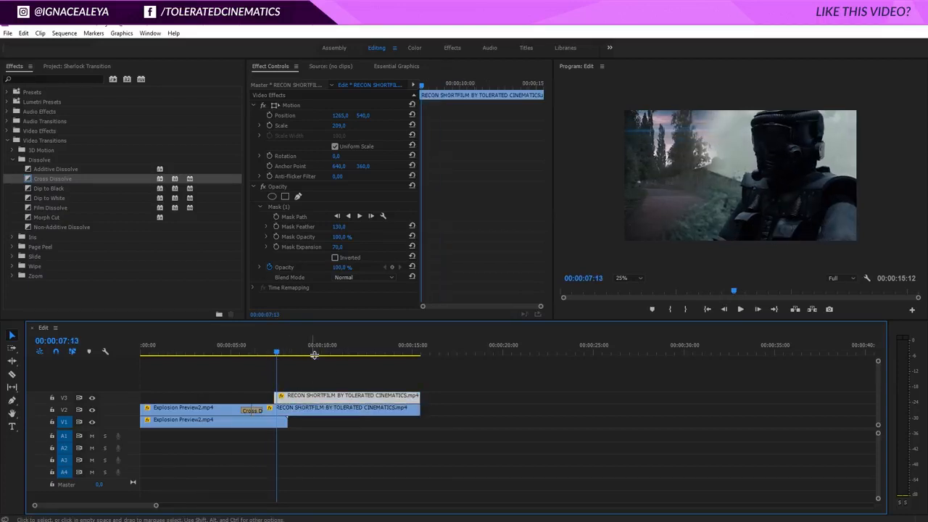
pyautogui.click(282, 208)
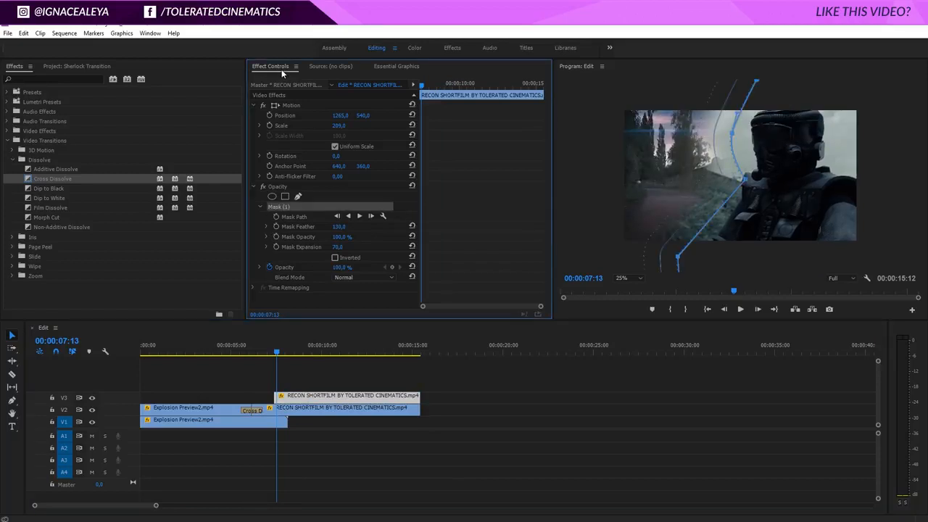
pyautogui.press('Delete')
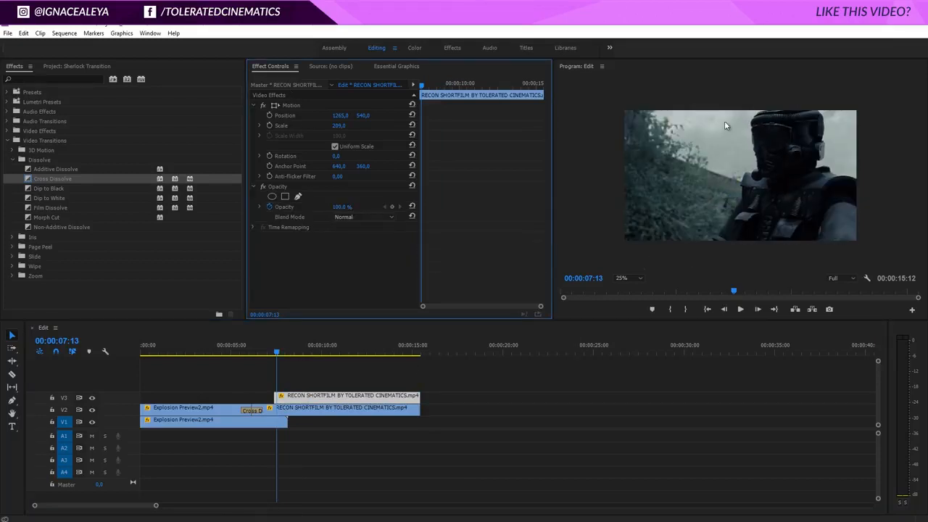
# - Play through the masked overlap and apply a Cross Dissolve at the start of the unmasked RECON clip copy on V3
pyautogui.click(258, 350)
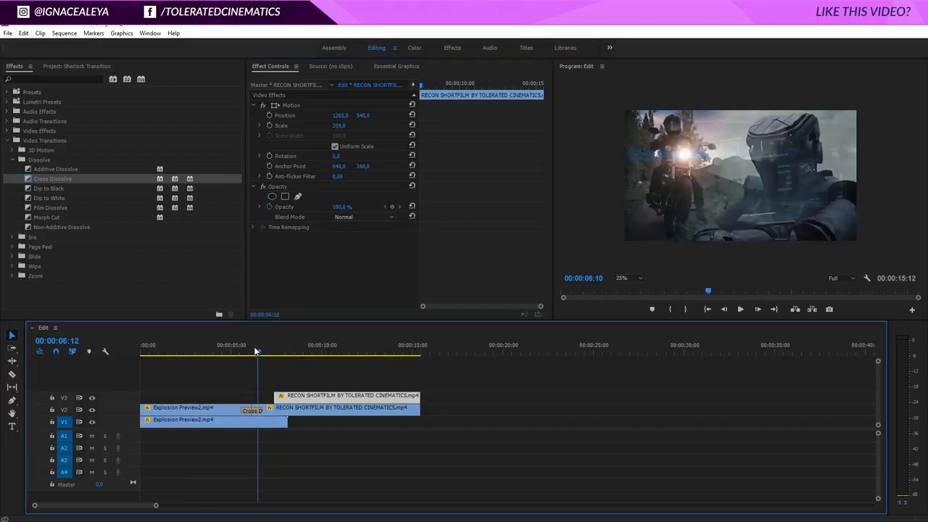
pyautogui.press('space')
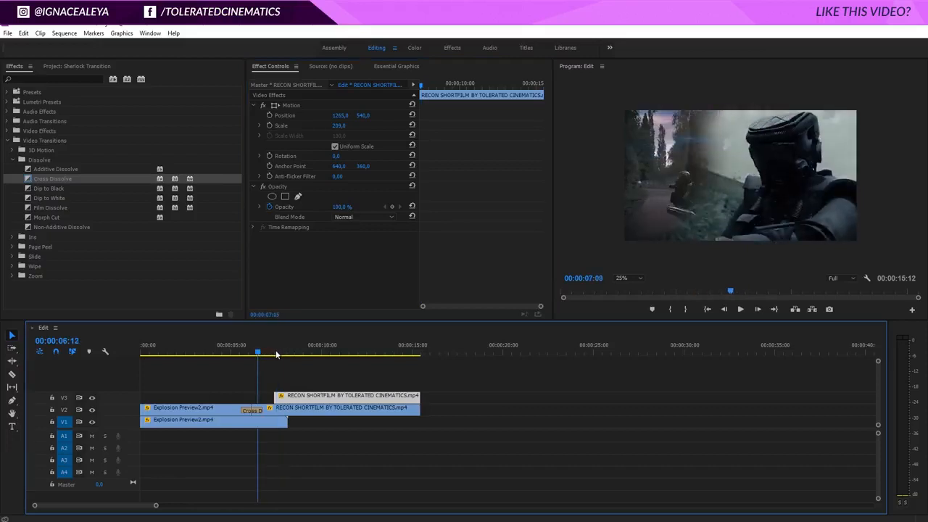
pyautogui.moveTo(282, 351); pyautogui.dragTo(281, 352)
pyautogui.click(61, 180)
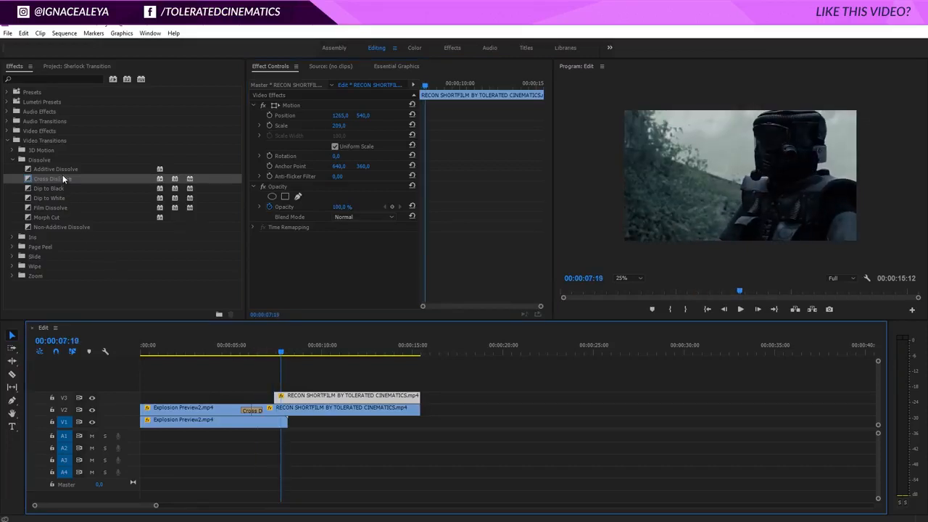
pyautogui.moveTo(60, 179); pyautogui.dragTo(283, 399)
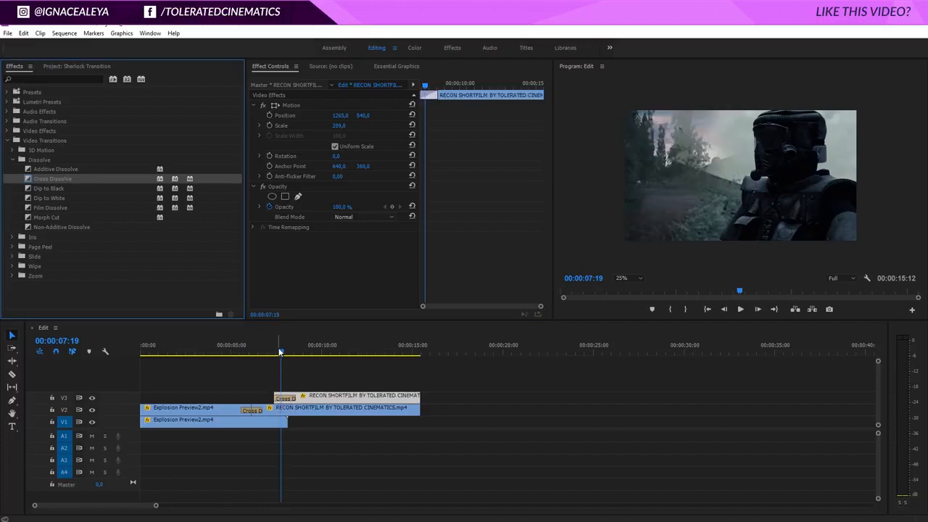
# - Shorten the Cross Dissolve at the start of the V3 RECON clip by trimming its end earlier, and play back the transition
pyautogui.moveTo(281, 352)
pyautogui.mouseDown()
pyautogui.moveTo(296, 354)
pyautogui.moveTo(286, 353)
pyautogui.mouseUp()
pyautogui.click(290, 399)
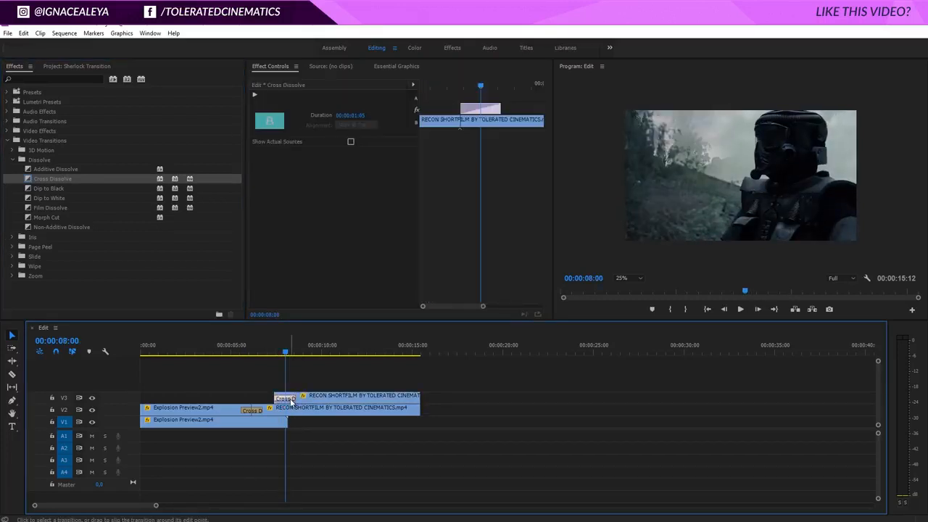
pyautogui.moveTo(291, 399); pyautogui.dragTo(282, 397)
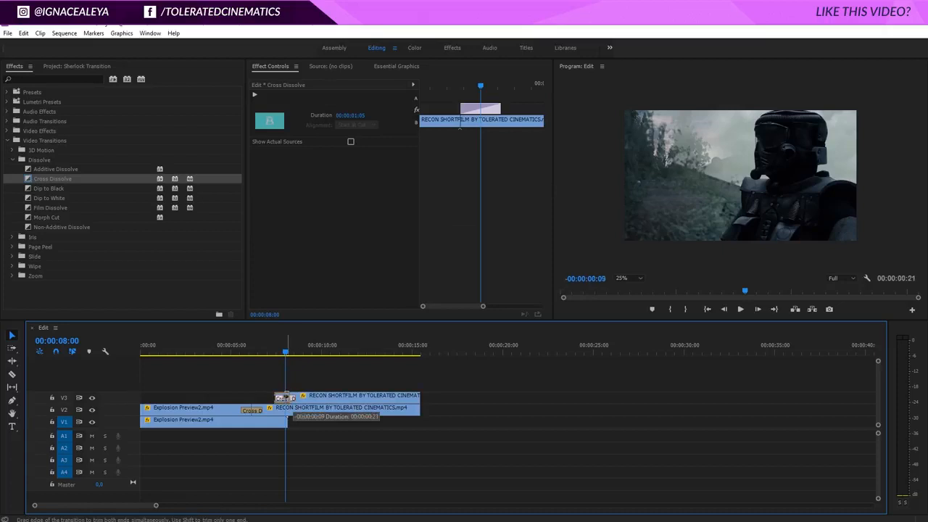
pyautogui.click(276, 422)
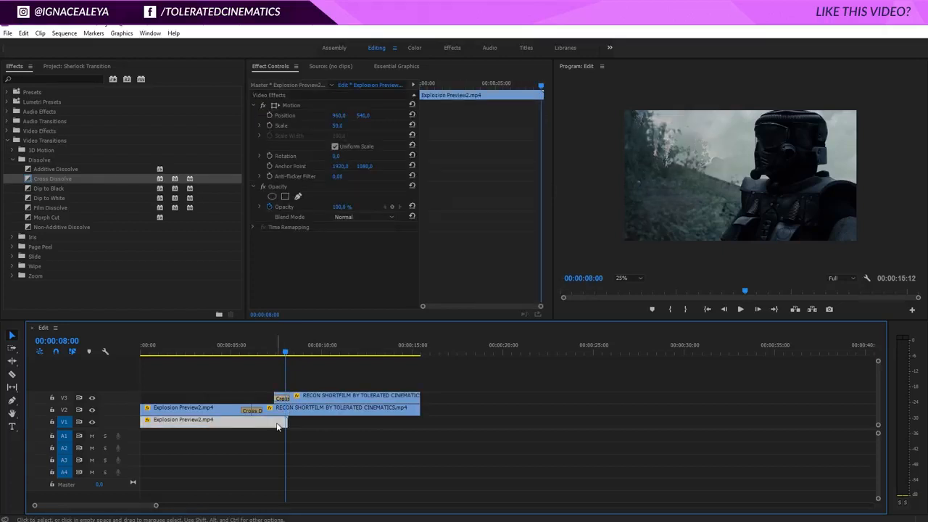
pyautogui.click(229, 347)
pyautogui.press('space')
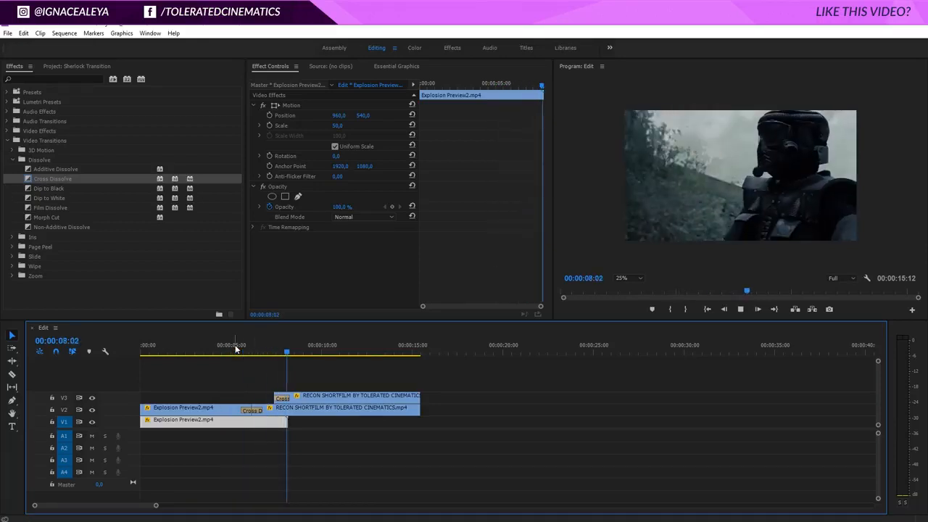
# - At 00:00:07:03, set the Mask Expansion of the V2 RECON clip's opacity mask to -3.0
pyautogui.moveTo(295, 349); pyautogui.dragTo(269, 354)
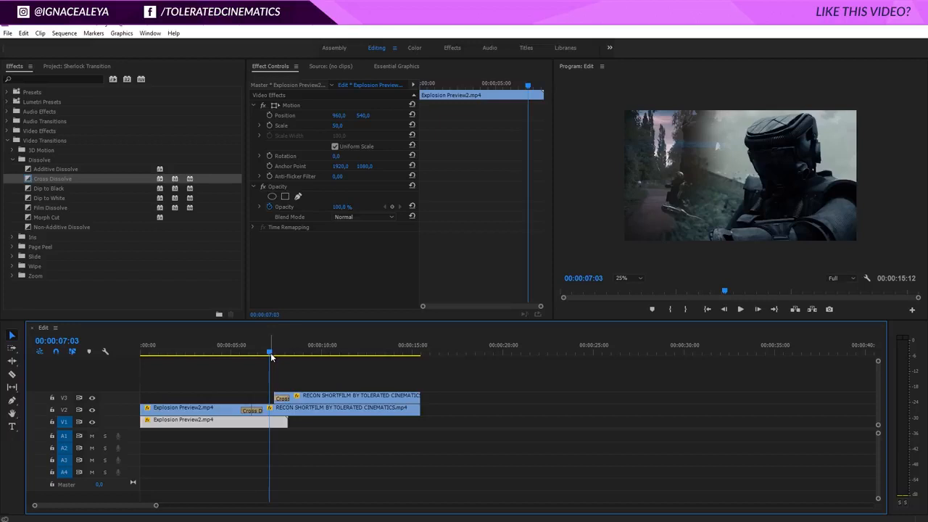
pyautogui.click(290, 409)
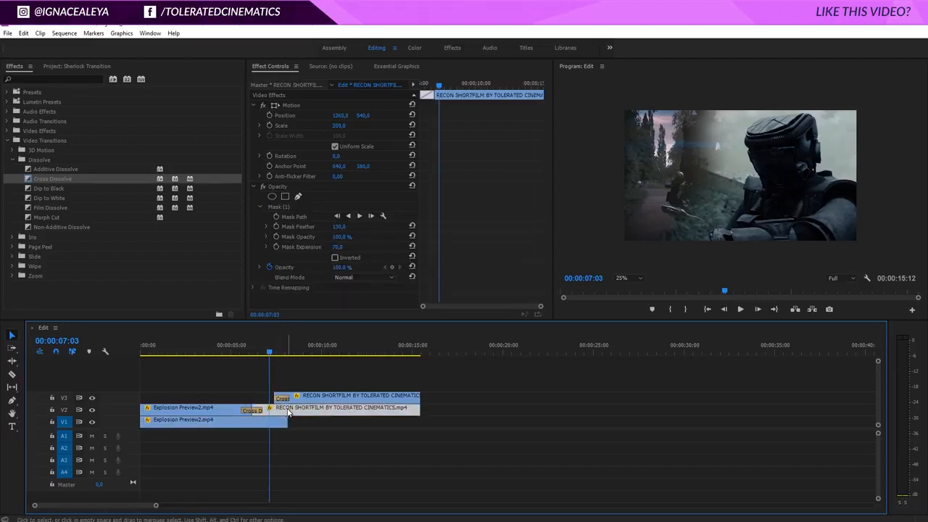
pyautogui.moveTo(339, 249); pyautogui.dragTo(272, 257)
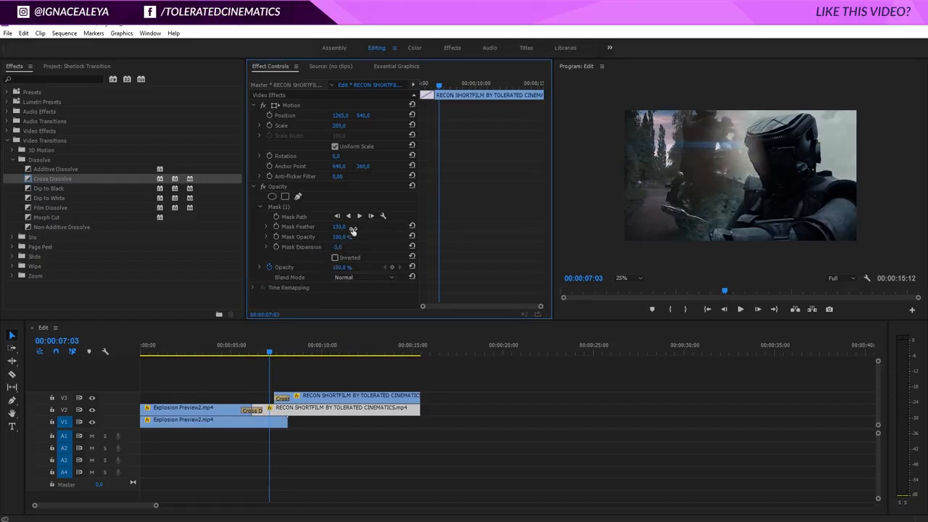
# - Move the two middle points of the V2 RECON clip's mask slightly outward from the helmet, and play back the whole transition
pyautogui.click(281, 207)
pyautogui.moveTo(737, 139); pyautogui.dragTo(716, 146)
pyautogui.moveTo(717, 143); pyautogui.dragTo(718, 145)
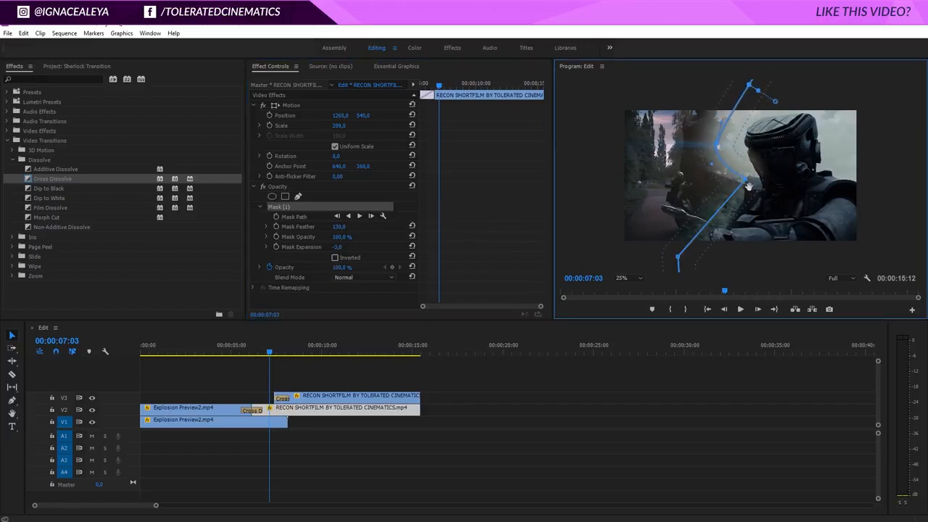
pyautogui.moveTo(744, 180); pyautogui.dragTo(739, 188)
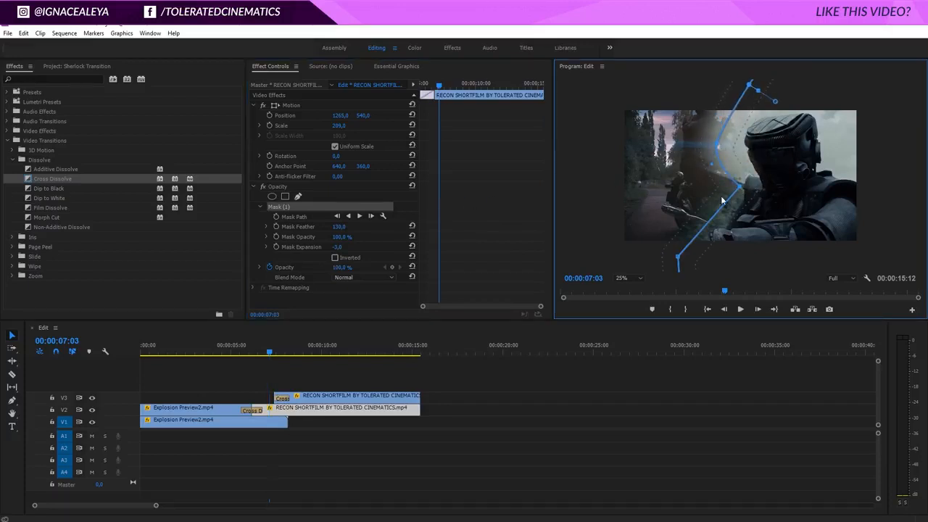
pyautogui.click(407, 426)
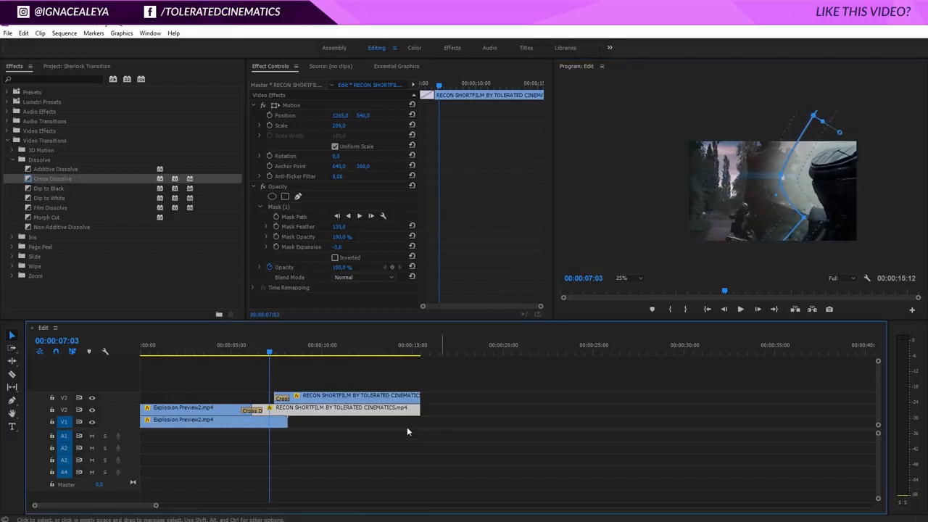
pyautogui.click(247, 351)
pyautogui.press('space')
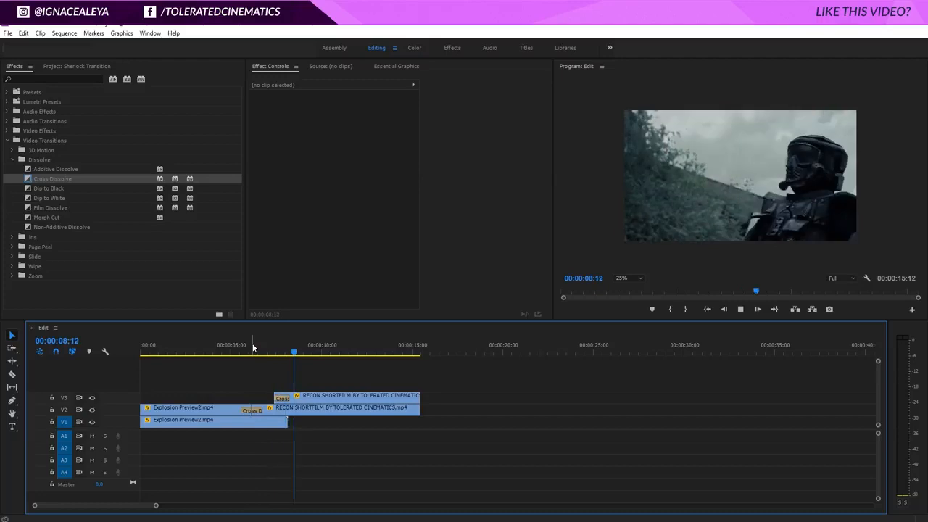
pyautogui.press('space')
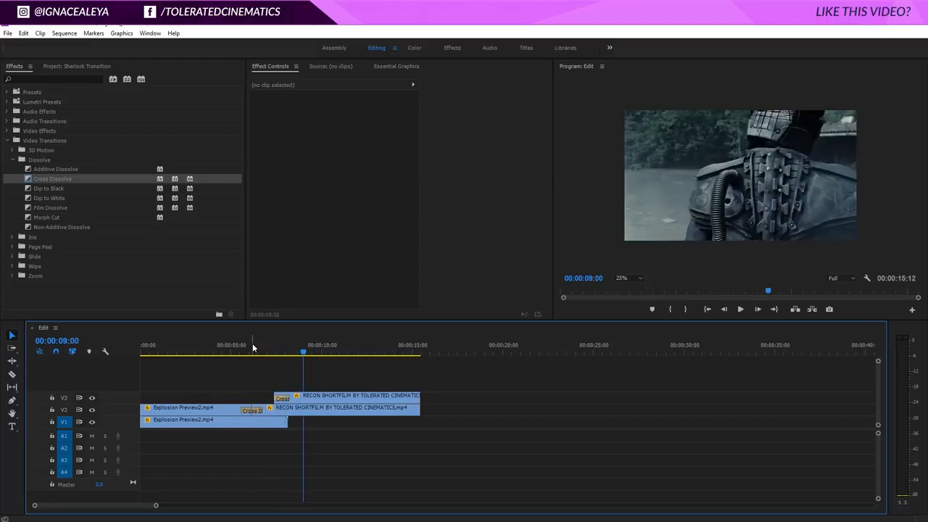